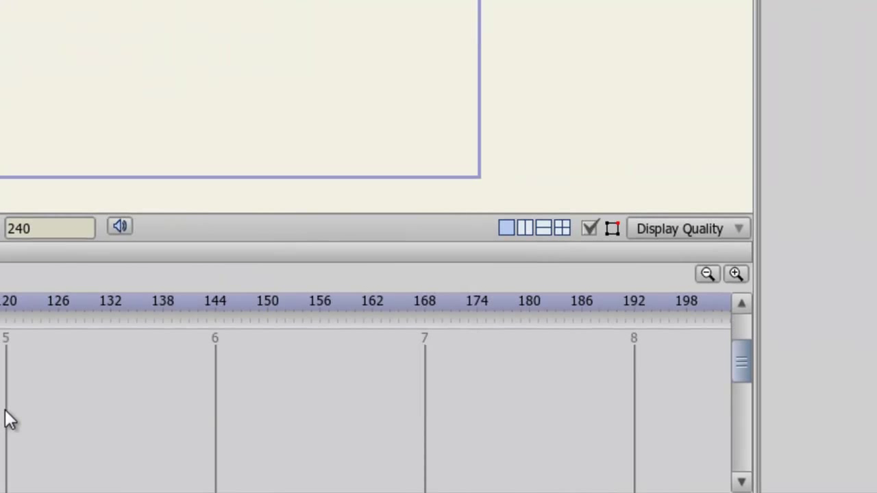
# - Switch the timeline to the Motion Graph view and shift the graph to recentre the curves
pyautogui.scroll(1, 5, 409)
pyautogui.scroll(2, 4, 409)
pyautogui.scroll(1, 5, 409)
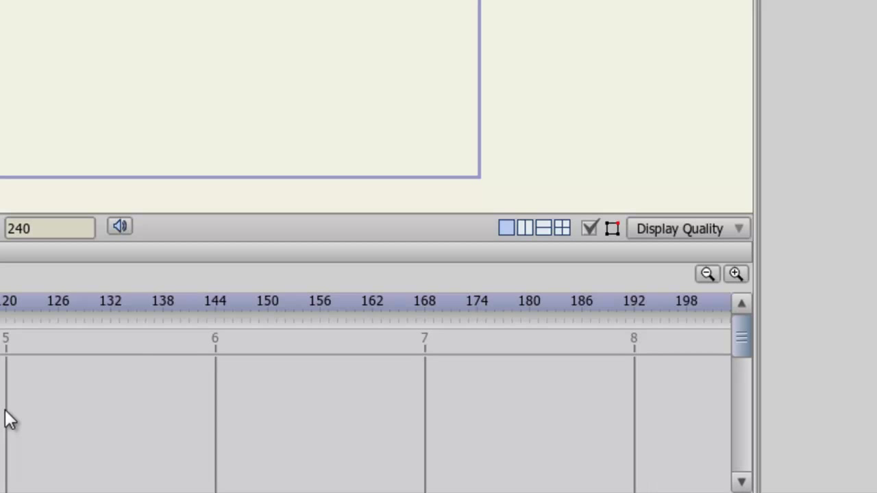
pyautogui.scroll(-2, 5, 409)
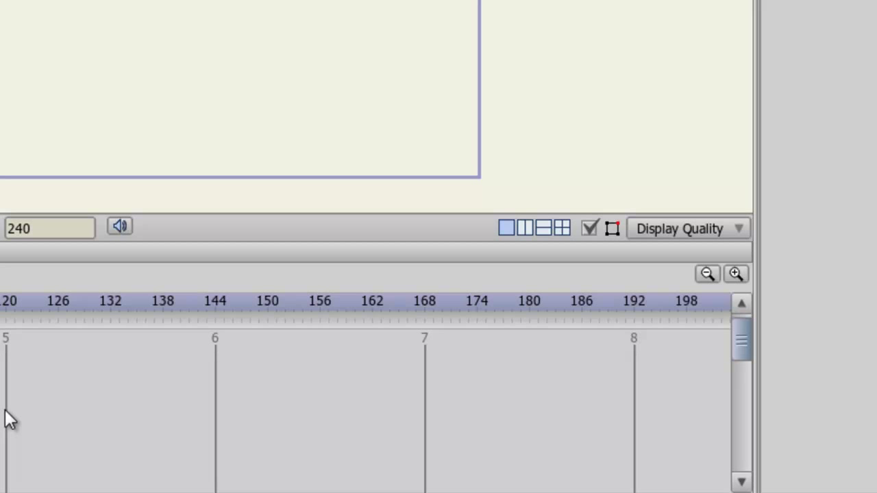
pyautogui.scroll(-1, 4, 409)
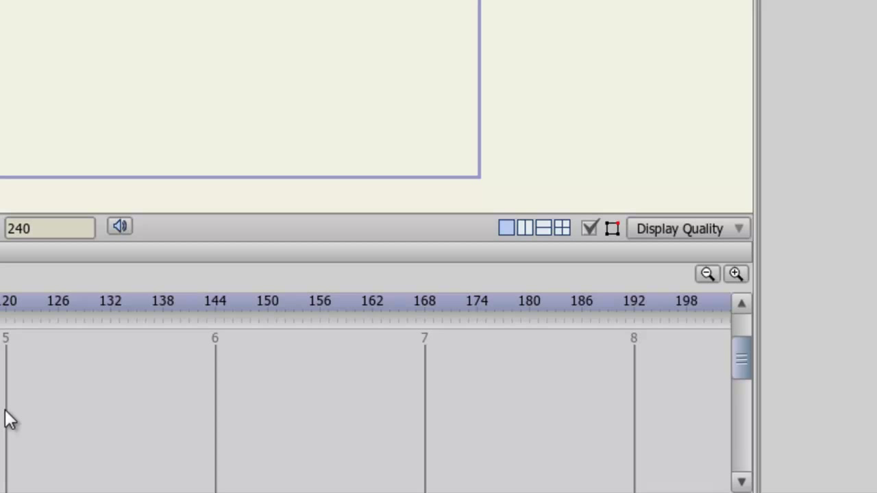
pyautogui.scroll(3, 5, 409)
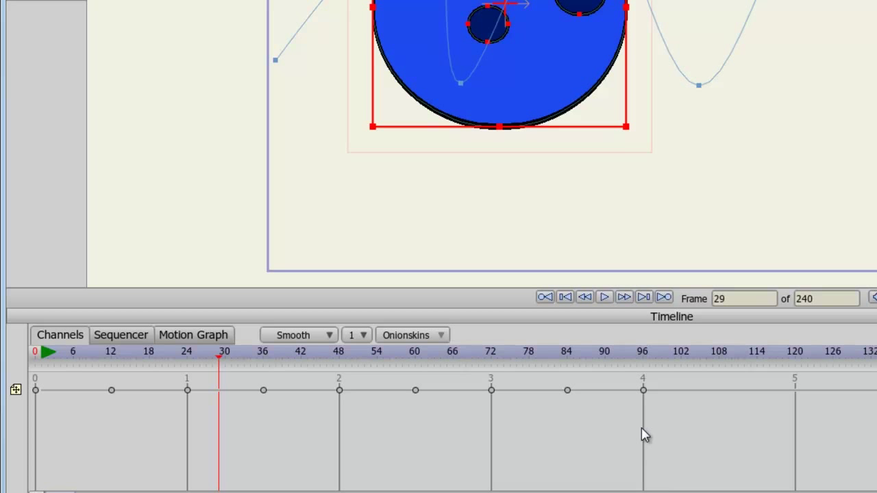
pyautogui.scroll(-2, 646, 473)
pyautogui.scroll(-1, 670, 409)
pyautogui.scroll(-3, 394, 452)
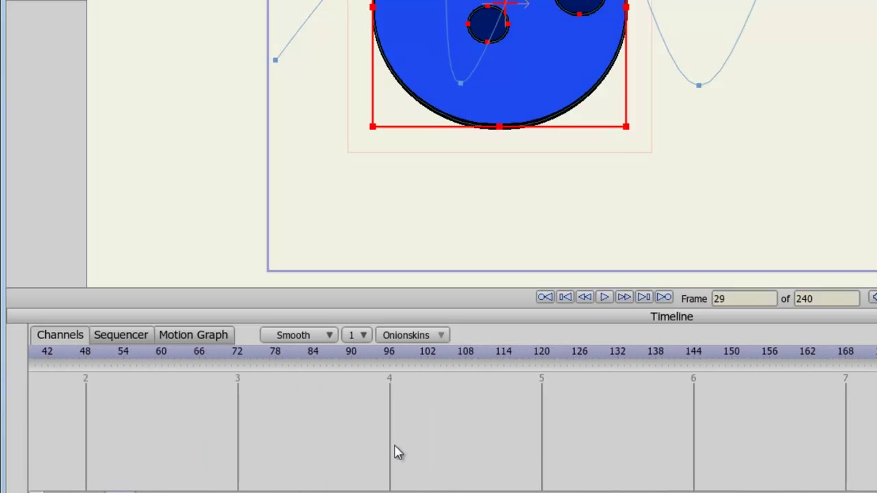
pyautogui.scroll(1, 393, 453)
pyautogui.scroll(2, 690, 401)
pyautogui.scroll(-4, 341, 444)
pyautogui.scroll(2, 341, 444)
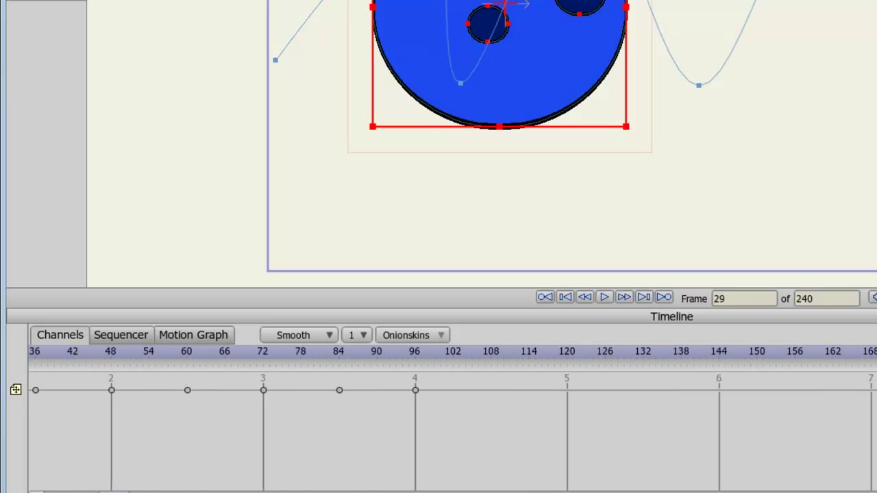
pyautogui.scroll(3, 340, 444)
pyautogui.scroll(-2, 690, 388)
pyautogui.scroll(-2, 690, 388)
pyautogui.scroll(3, 452, 418)
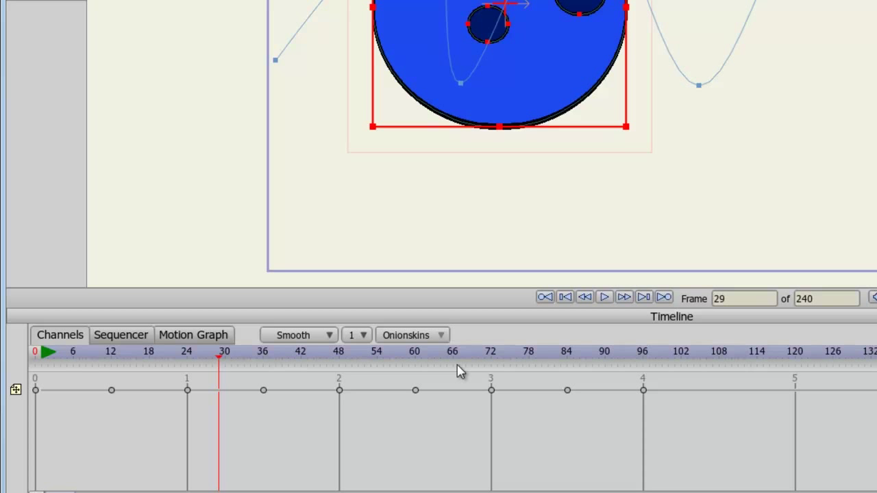
pyautogui.click(192, 336)
pyautogui.moveTo(267, 402)
pyautogui.mouseDown()
pyautogui.moveTo(317, 405)
pyautogui.moveTo(59, 372)
pyautogui.moveTo(113, 466)
pyautogui.moveTo(346, 449)
pyautogui.moveTo(346, 409)
pyautogui.moveTo(388, 410)
pyautogui.mouseUp()
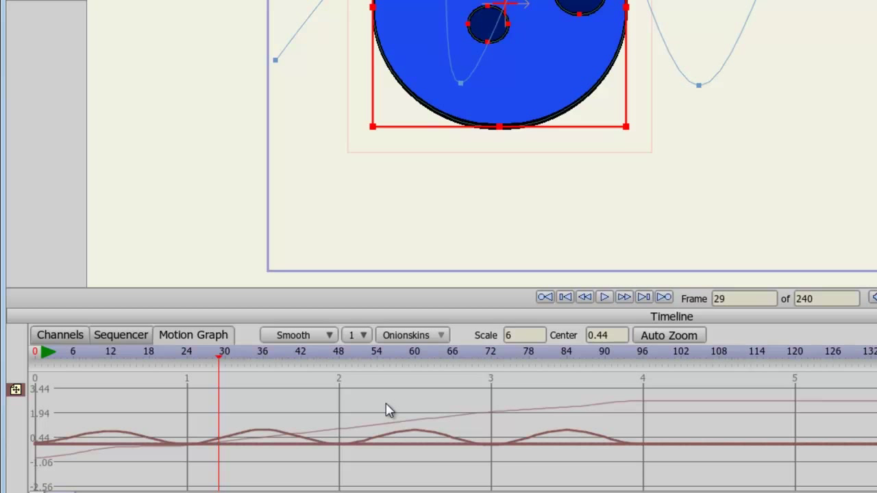
# - Rescale the graph and centre it on the bounce peaks so the four arcs over frames 0–96 fill it
pyautogui.scroll(3, 387, 409)
pyautogui.scroll(3, 388, 409)
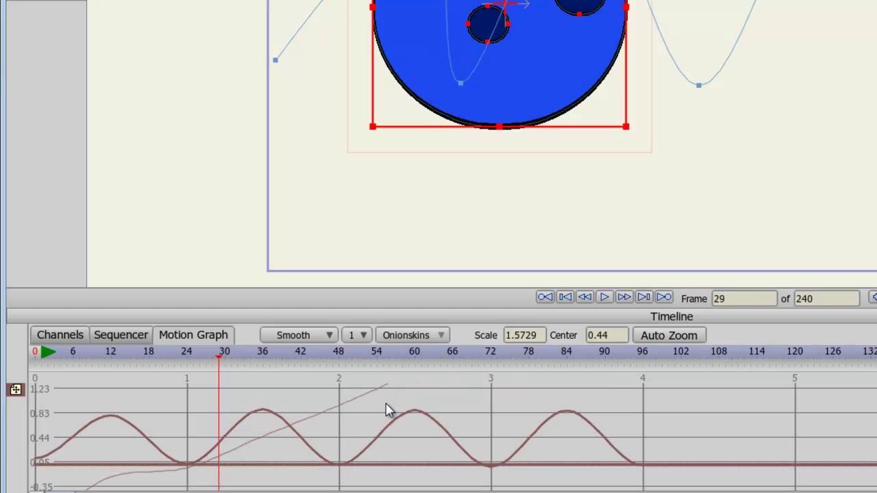
pyautogui.scroll(3, 388, 410)
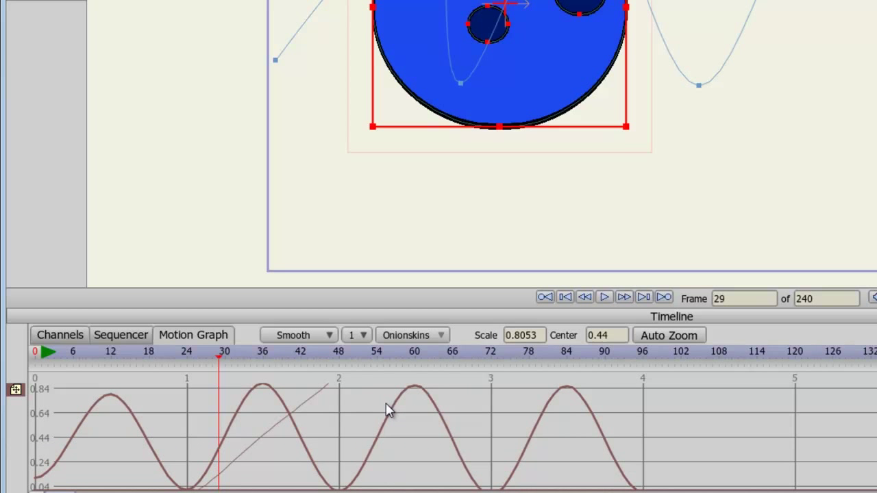
pyautogui.scroll(-3, 388, 410)
pyautogui.scroll(-3, 388, 410)
pyautogui.scroll(-3, 388, 409)
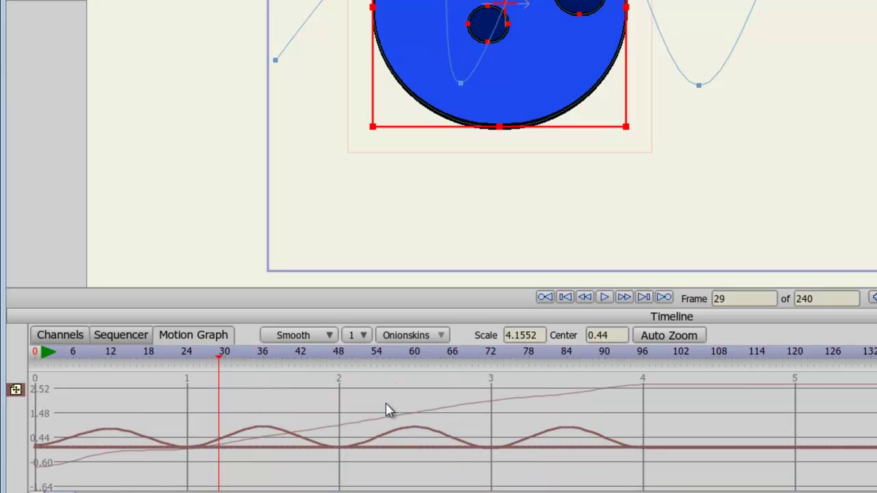
pyautogui.scroll(1, 388, 410)
pyautogui.scroll(2, 388, 409)
pyautogui.scroll(4, 388, 409)
pyautogui.scroll(2, 388, 410)
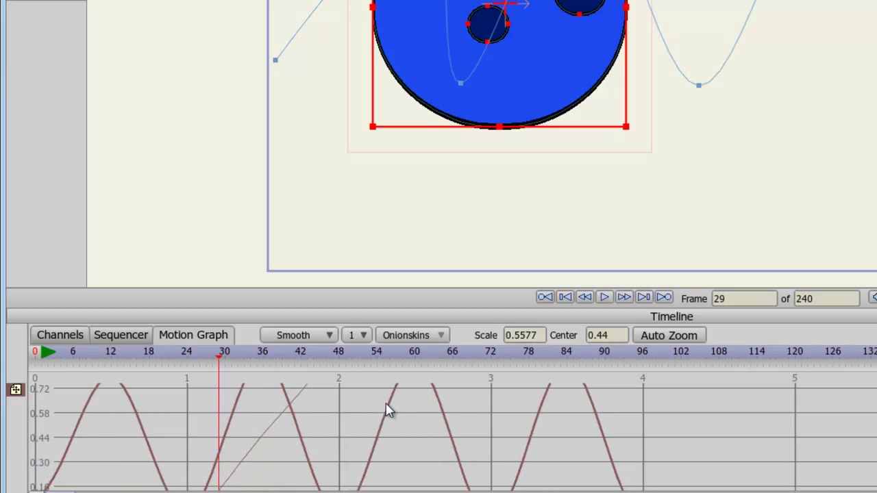
pyautogui.scroll(1, 388, 410)
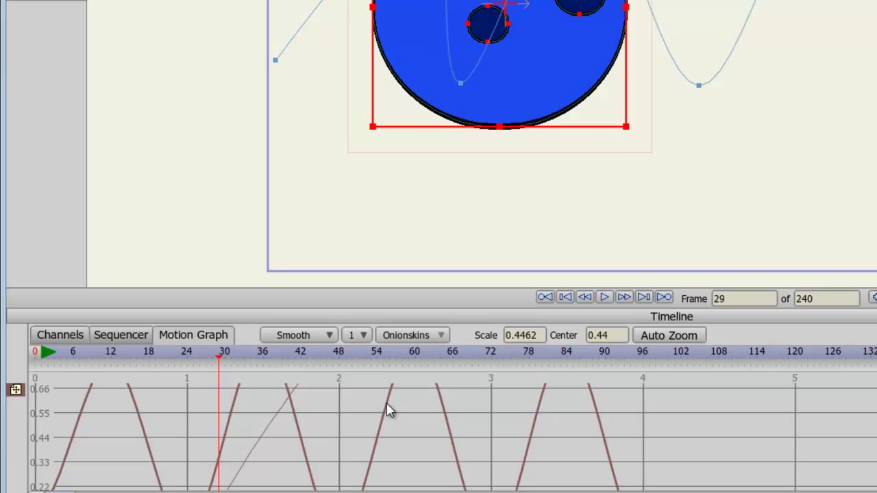
pyautogui.moveTo(388, 409); pyautogui.dragTo(380, 480)
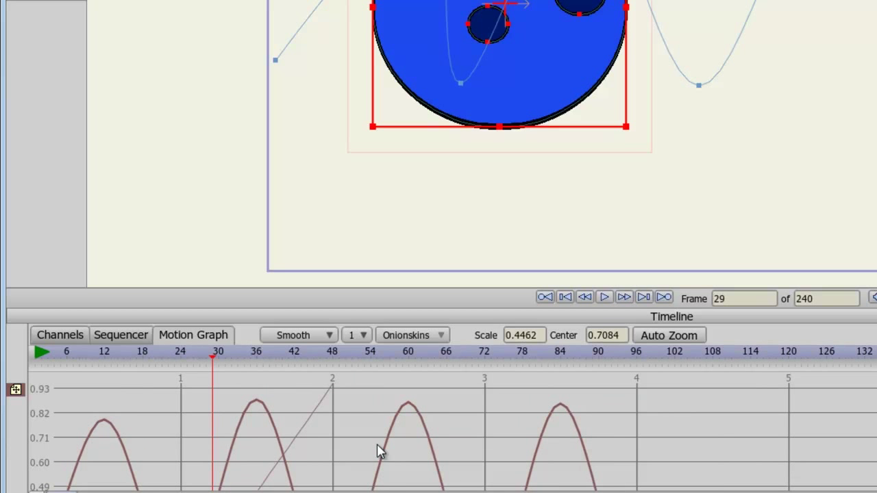
# - In the Channels view, box-select the keyframes at frames 72–96 and delete them
pyautogui.click(63, 340)
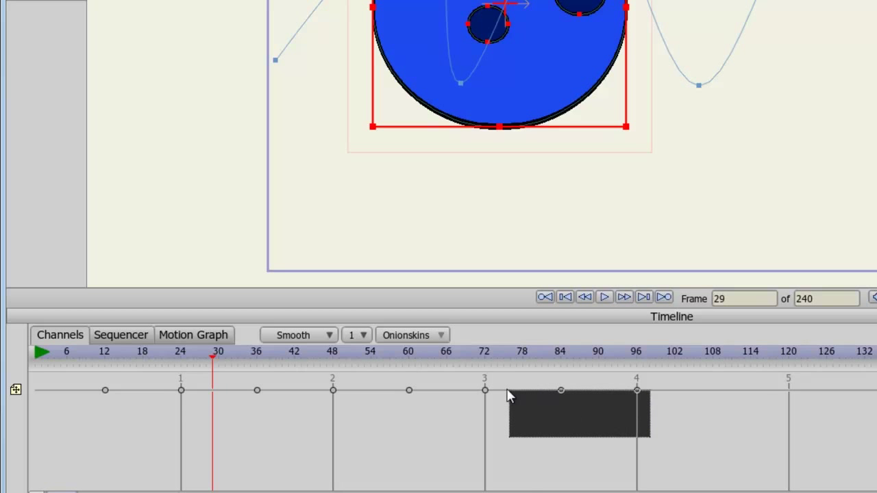
pyautogui.moveTo(603, 425); pyautogui.dragTo(470, 386)
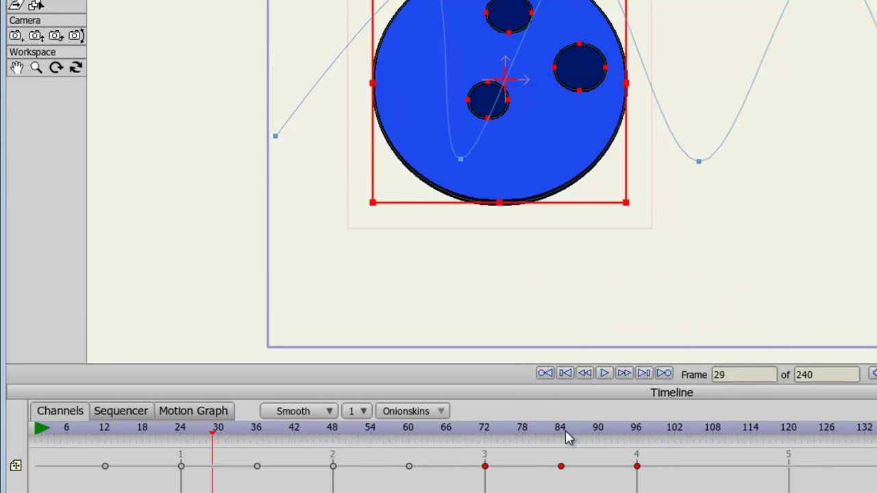
pyautogui.click(556, 432)
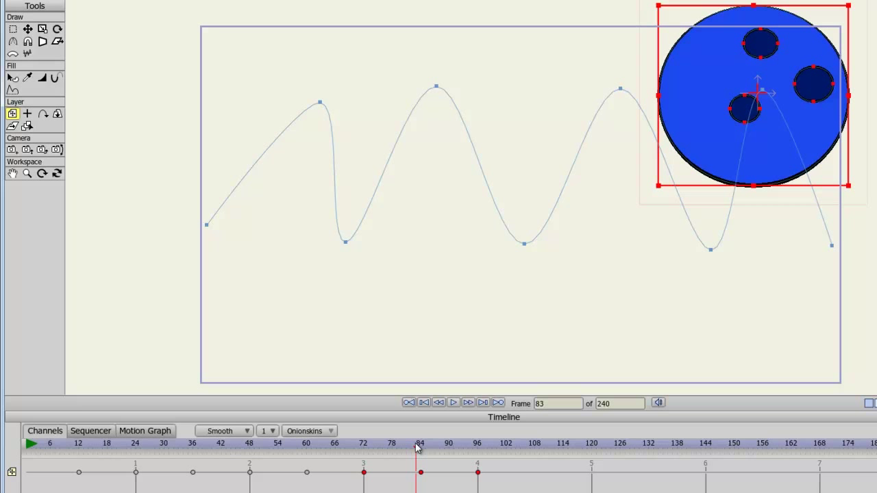
pyautogui.press('Delete')
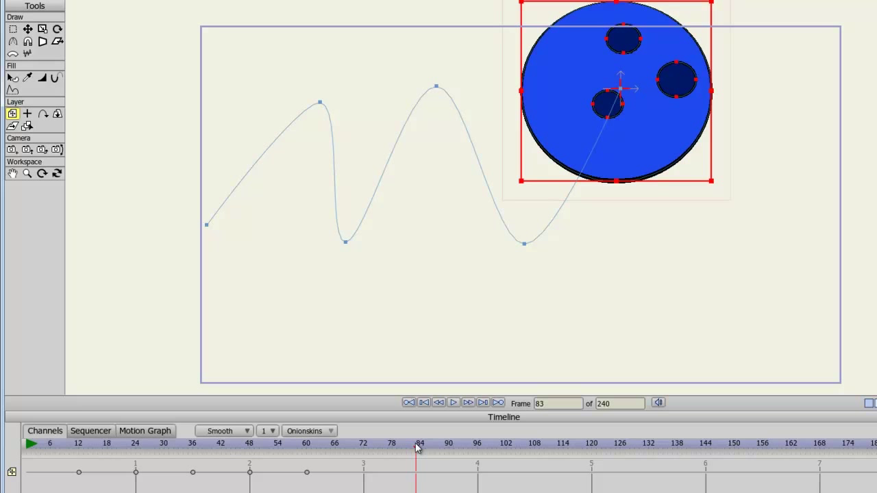
# - Undo the deletion, then copy the keyframes from frames 48–72
pyautogui.hotkey('ctrl', 'v')
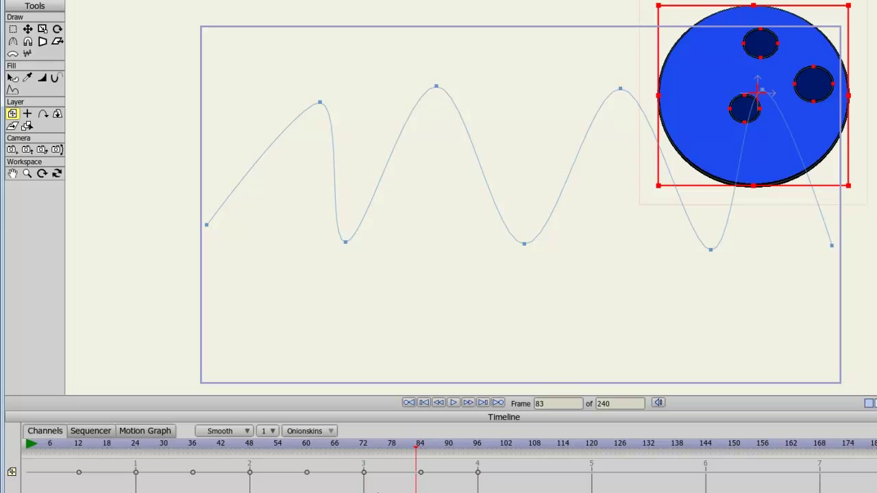
pyautogui.moveTo(378, 492); pyautogui.dragTo(248, 461)
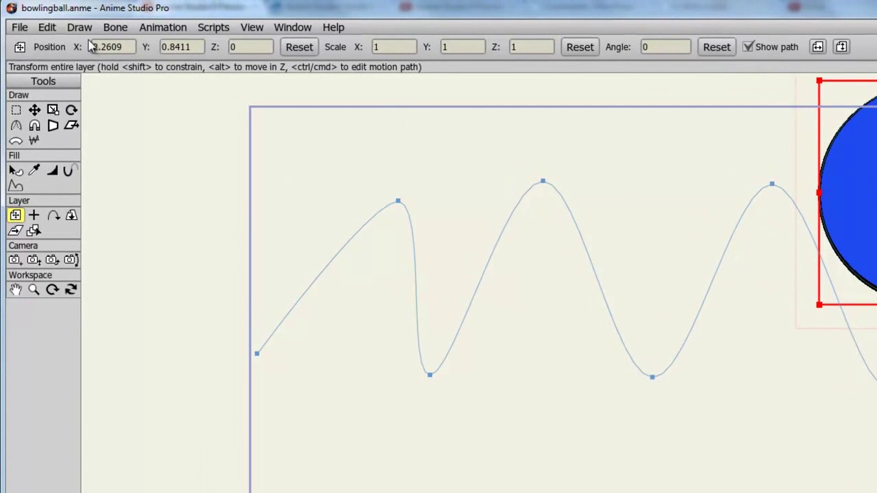
pyautogui.click(48, 27)
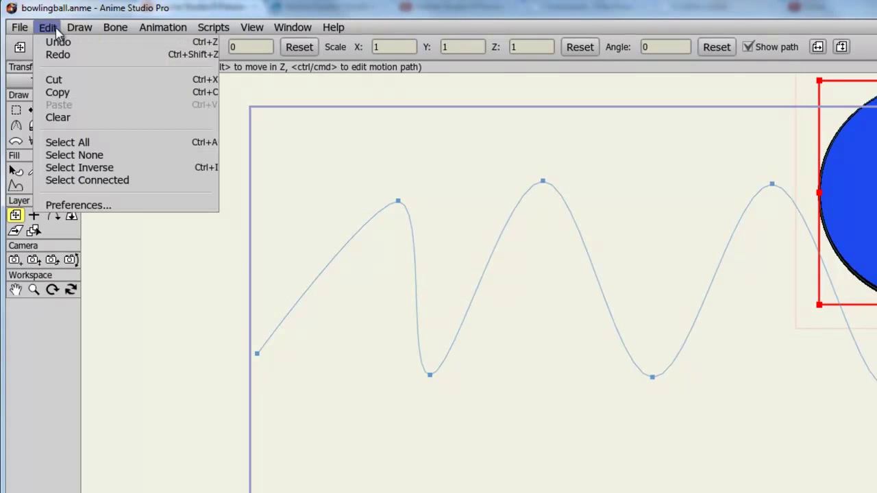
pyautogui.click(54, 94)
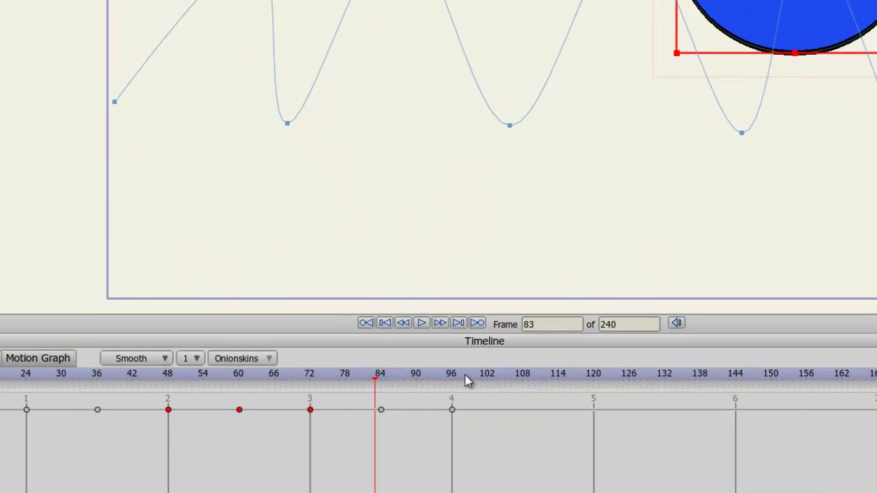
# - Paste the copied keyframes at frame 108, extending the keys to frame 132
pyautogui.moveTo(465, 381); pyautogui.dragTo(522, 382)
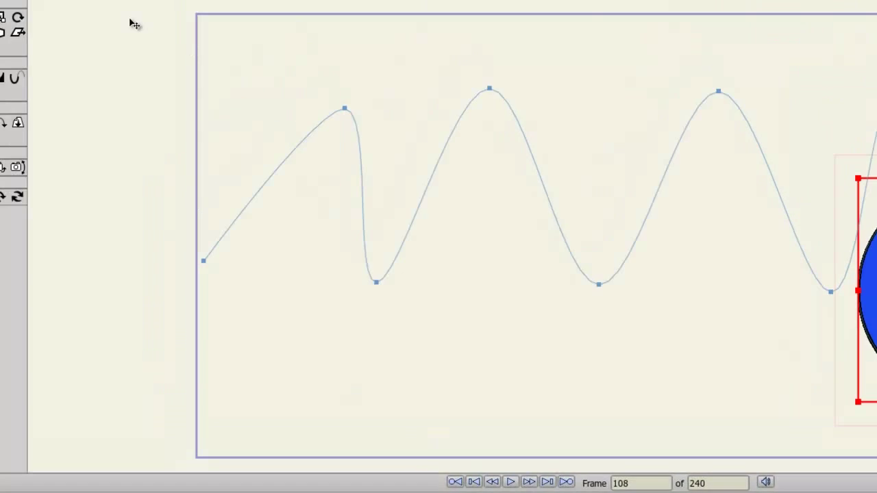
pyautogui.click(46, 31)
pyautogui.click(69, 162)
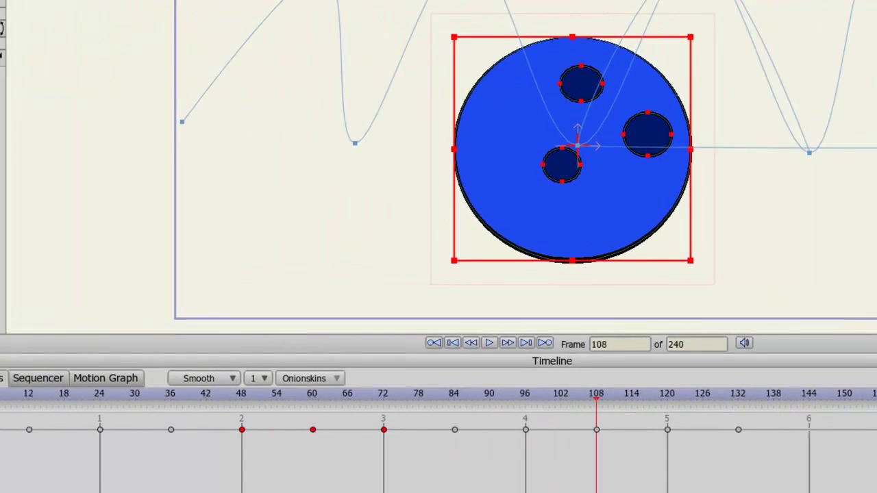
# - Rewind to frame 0, hide and reshow the ball, then select the keyframes at frames 84–108
pyautogui.click(34, 403)
pyautogui.hotkey('ctrl', 'd')
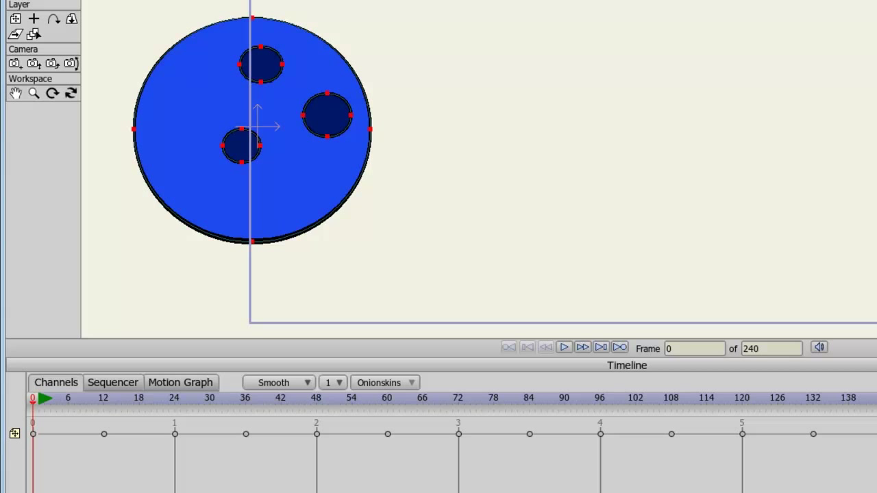
pyautogui.press('Delete')
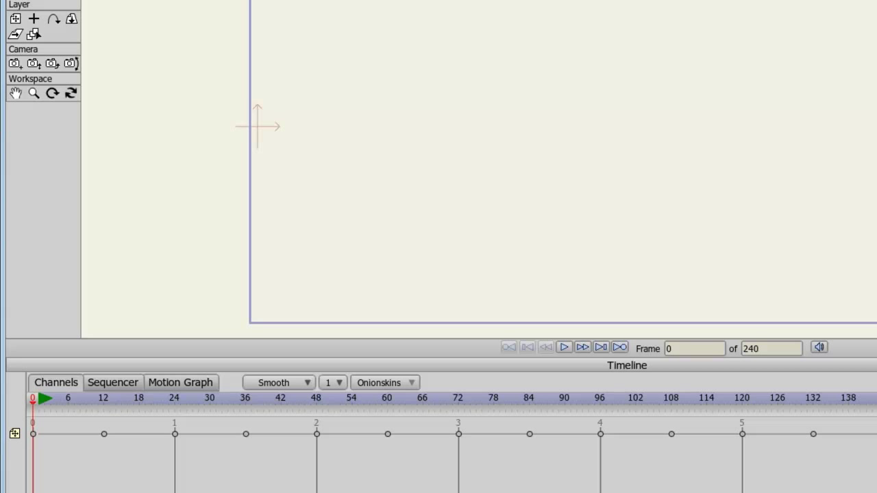
pyautogui.hotkey('ctrl', 'v')
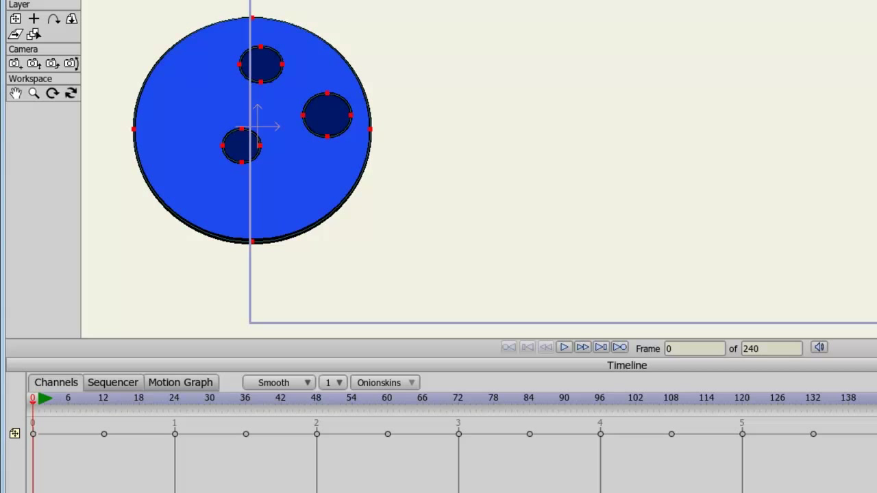
pyautogui.moveTo(702, 468); pyautogui.dragTo(521, 424)
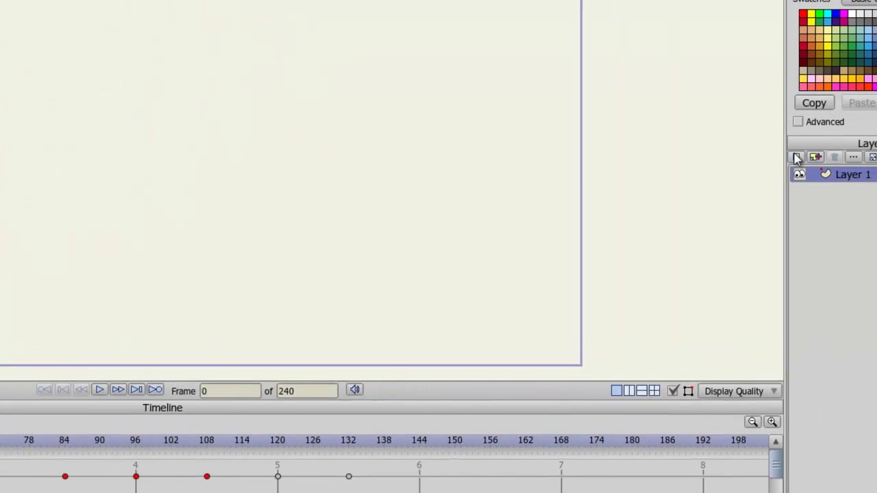
# - Add a new vector layer named Layer 2 above Layer 1
pyautogui.click(720, 166)
pyautogui.click(734, 177)
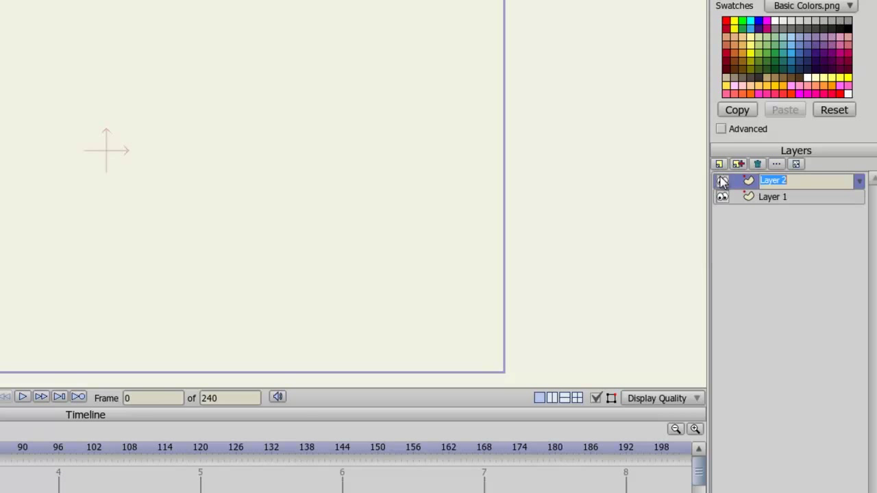
pyautogui.press('Return')
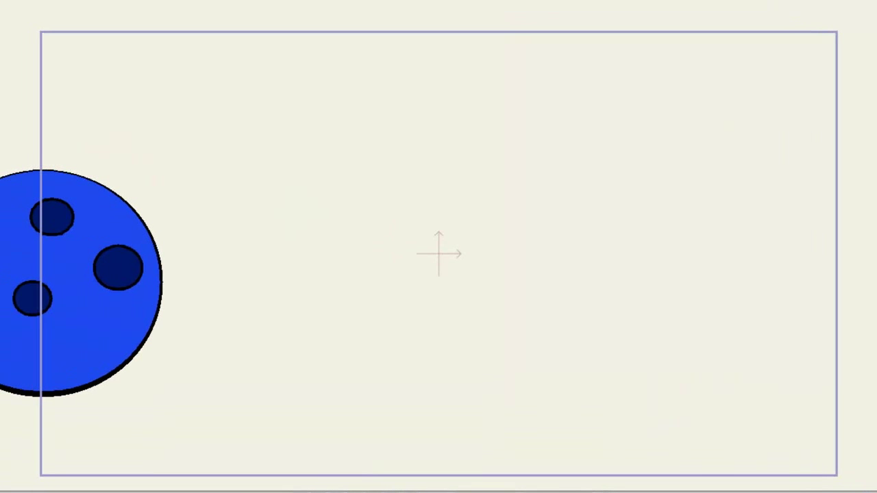
# - Draw a winding curve right of the ball and give it a thick black stroke
pyautogui.moveTo(376, 303); pyautogui.dragTo(507, 170)
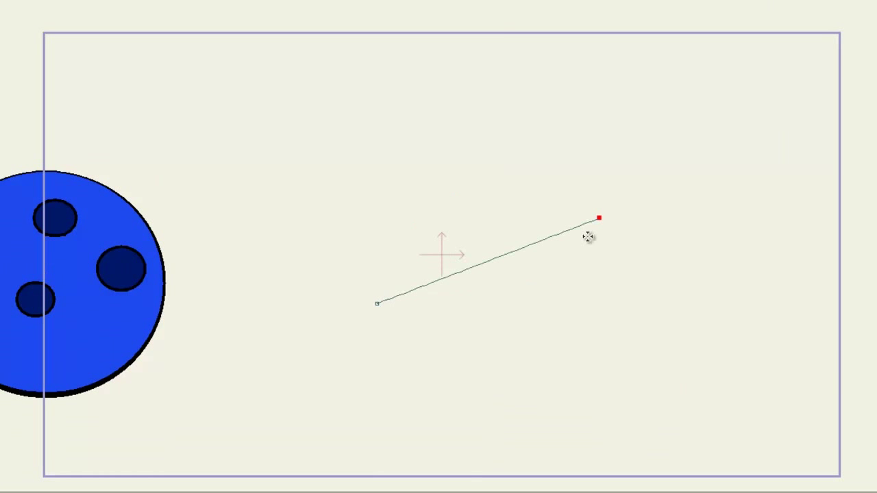
pyautogui.click(508, 170)
pyautogui.click(608, 260)
pyautogui.click(472, 348)
pyautogui.click(746, 363)
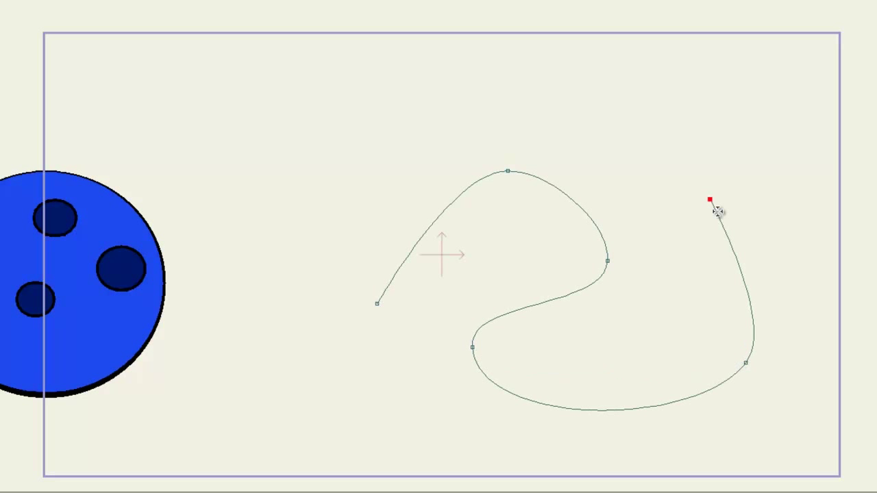
pyautogui.click(697, 174)
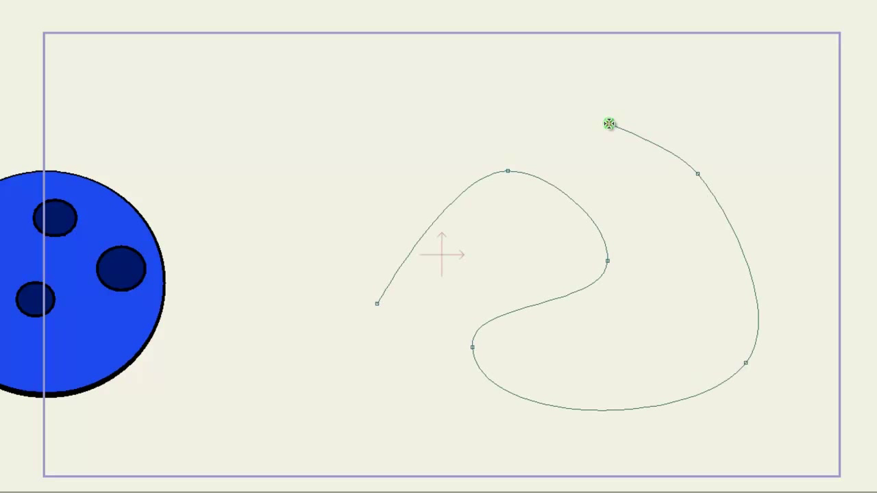
pyautogui.click(609, 124)
pyautogui.click(705, 186)
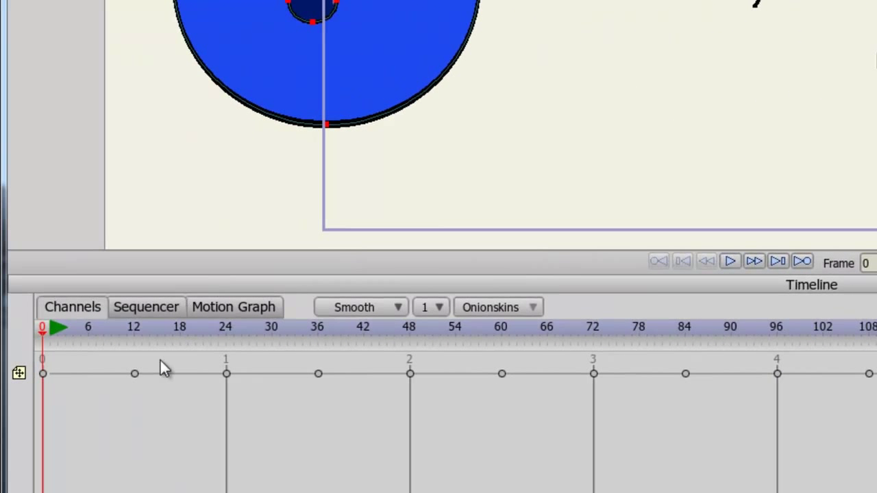
pyautogui.rightClick(135, 376)
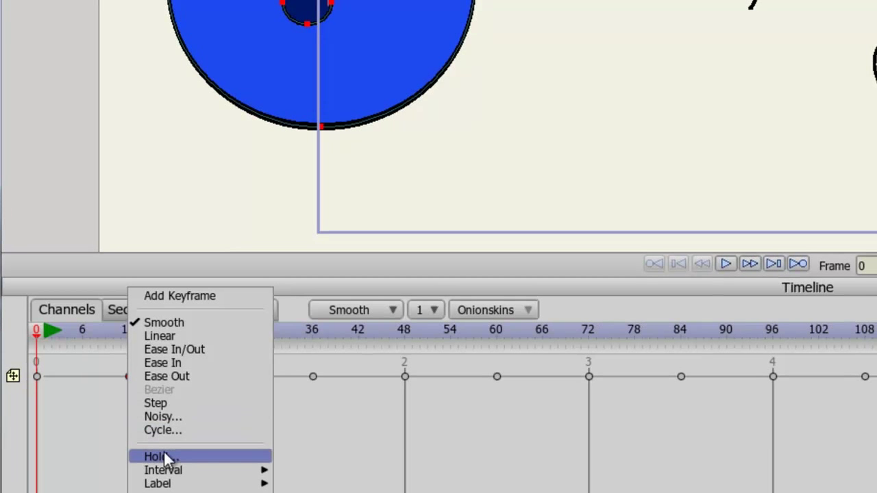
# - Give the frame-12 keyframe a 5-frame hold and scrub frames 12–21 to preview the pause
pyautogui.click(164, 454)
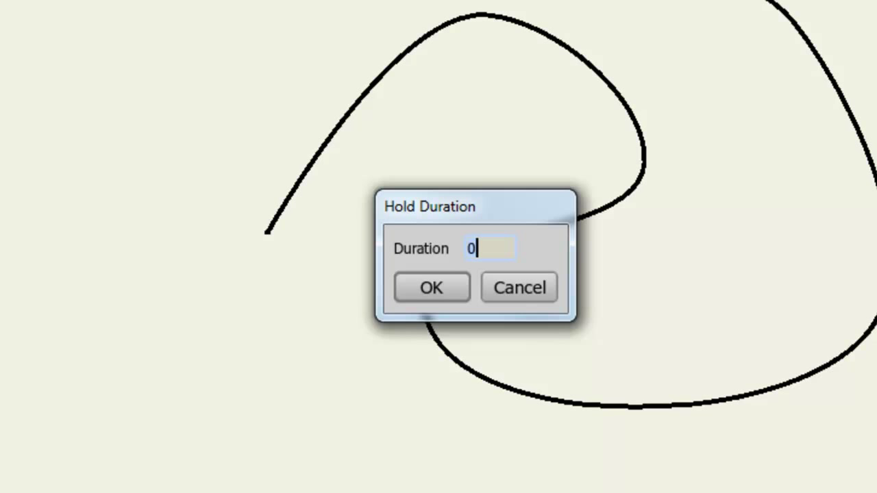
pyautogui.write('5')
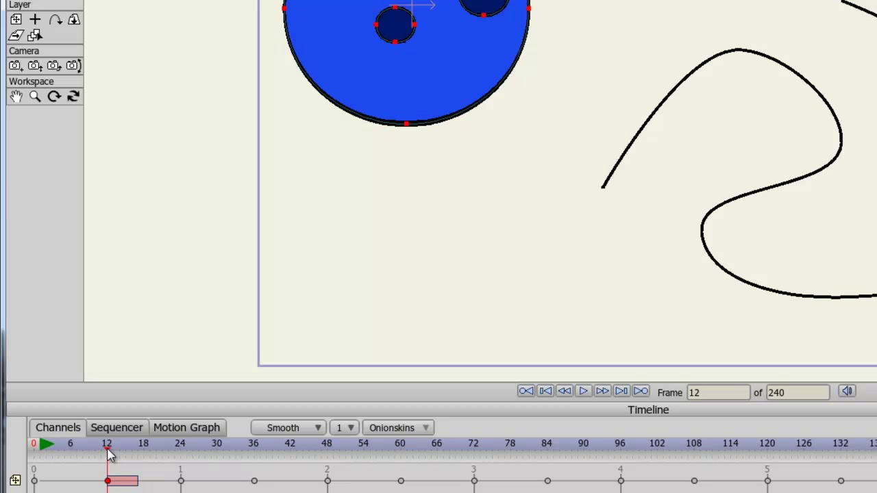
pyautogui.moveTo(108, 454); pyautogui.dragTo(139, 458)
pyautogui.moveTo(139, 458); pyautogui.dragTo(182, 461)
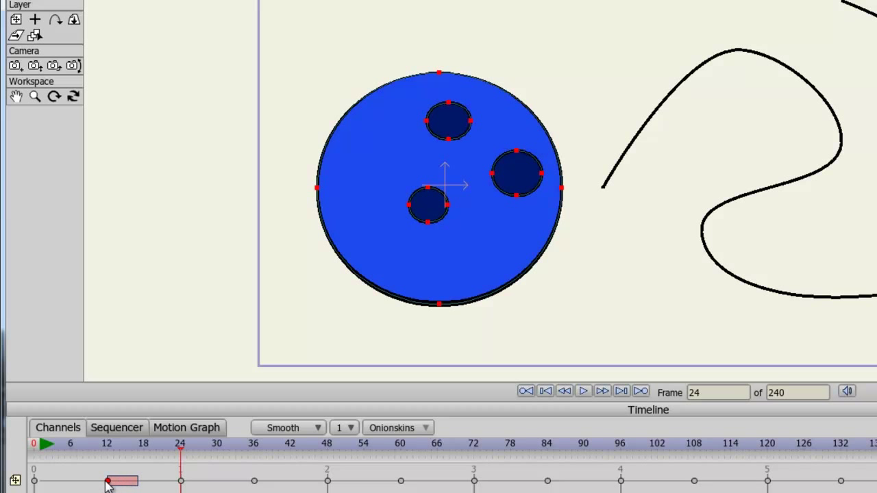
# - Set the frame-12 keyframe's hold duration back to 0
pyautogui.rightClick(107, 481)
pyautogui.click(137, 490)
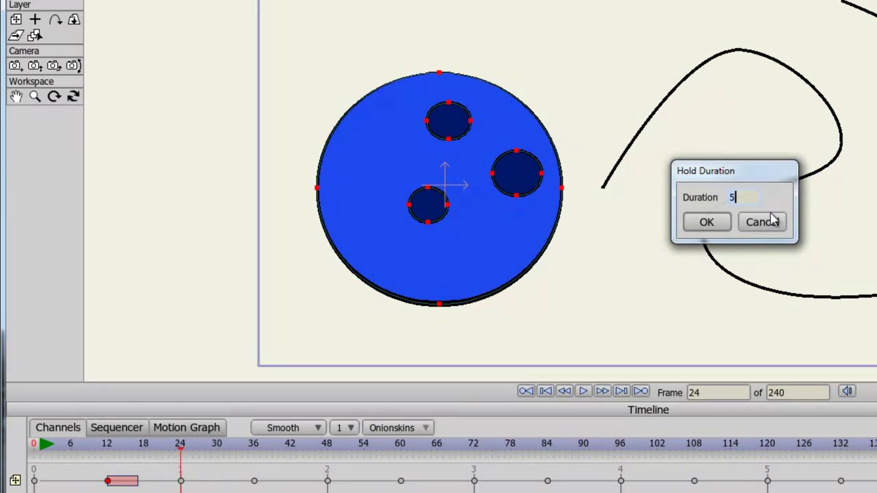
pyautogui.write('5')
pyautogui.write('0')
pyautogui.click(709, 221)
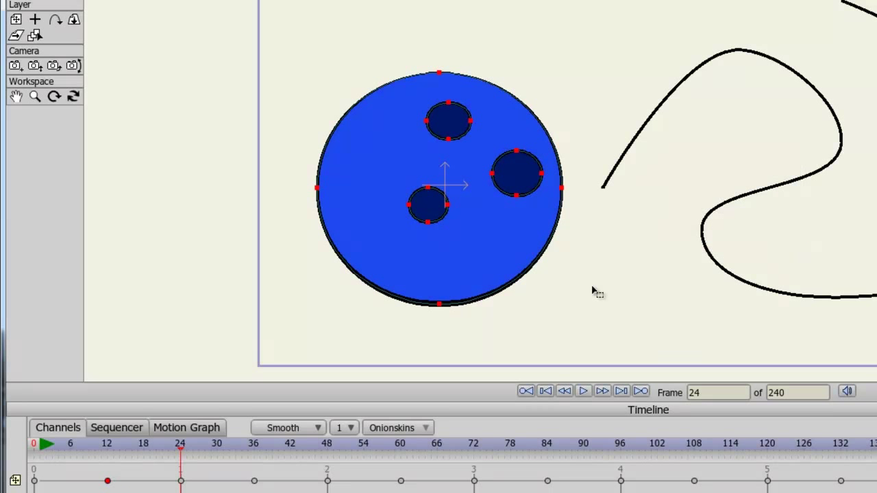
# - Label the keyframes at frames 12, 36, 48 and 60 red, green, blue and purple
pyautogui.rightClick(108, 481)
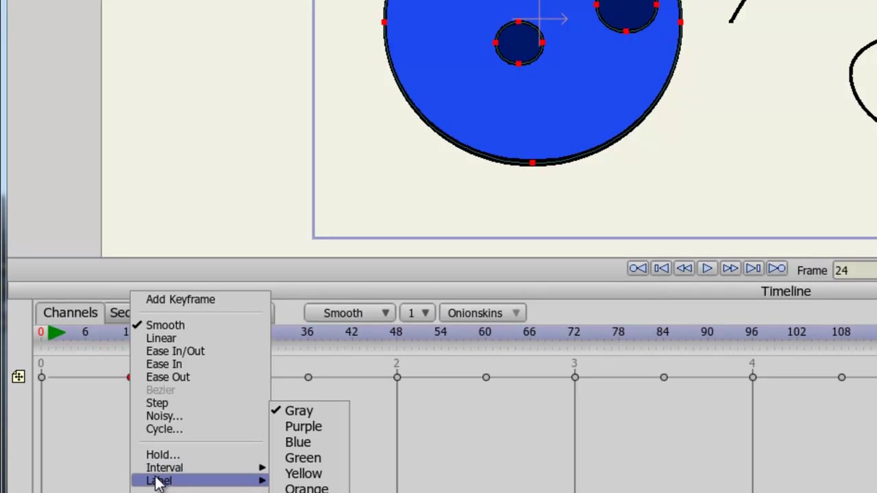
pyautogui.moveTo(159, 464)
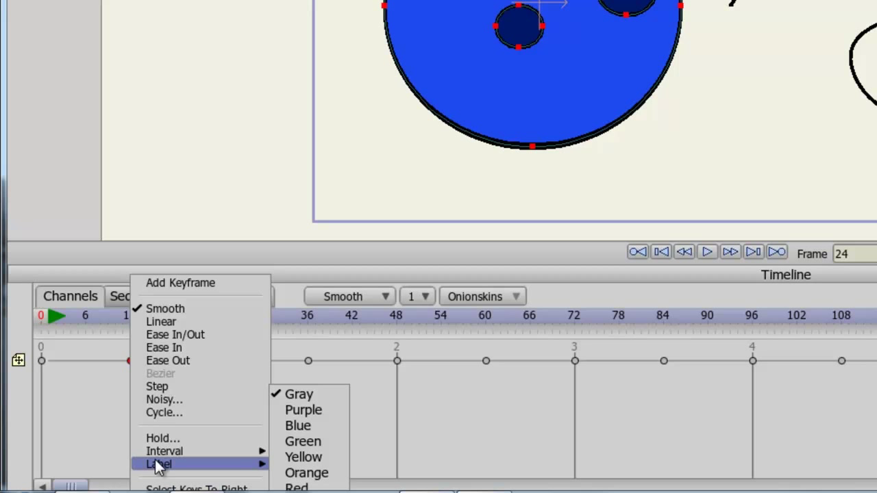
pyautogui.click(302, 485)
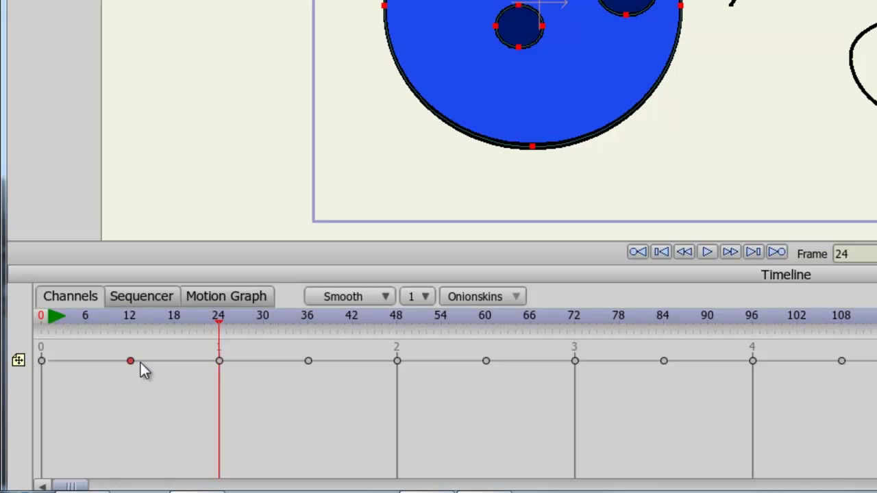
pyautogui.rightClick(308, 361)
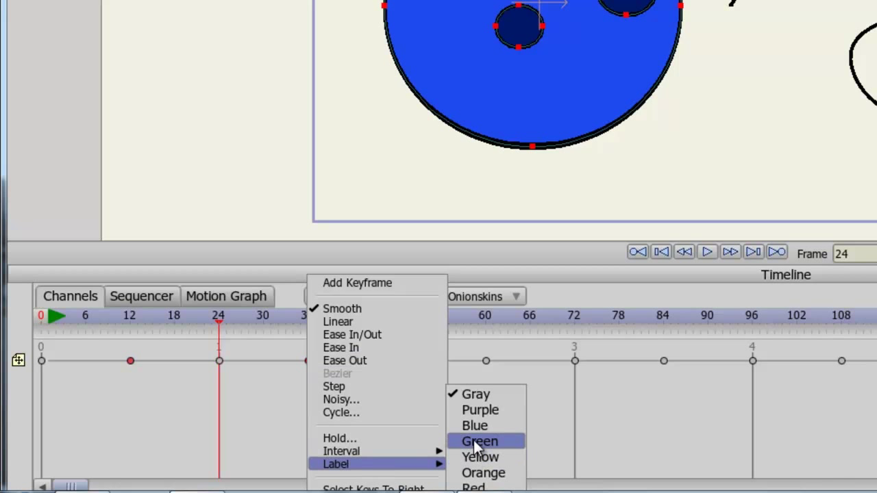
pyautogui.click(473, 442)
pyautogui.rightClick(398, 363)
pyautogui.moveTo(466, 464)
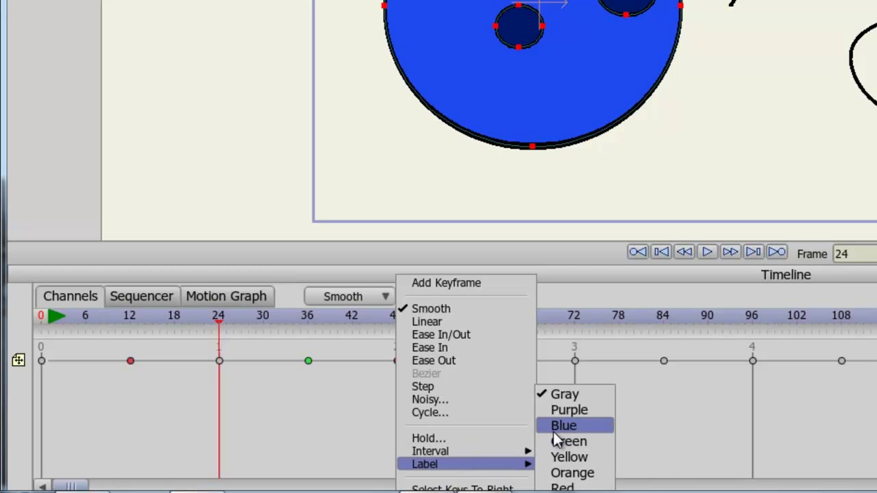
pyautogui.press('Escape')
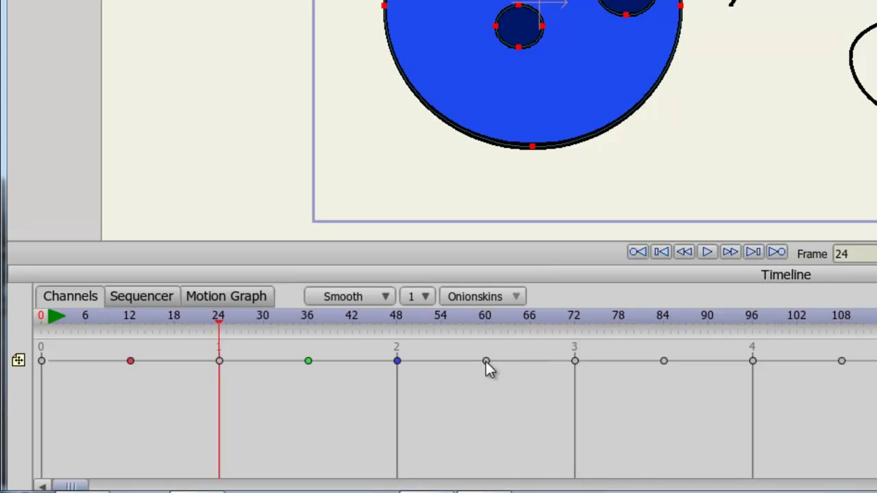
pyautogui.rightClick(485, 362)
pyautogui.moveTo(512, 464)
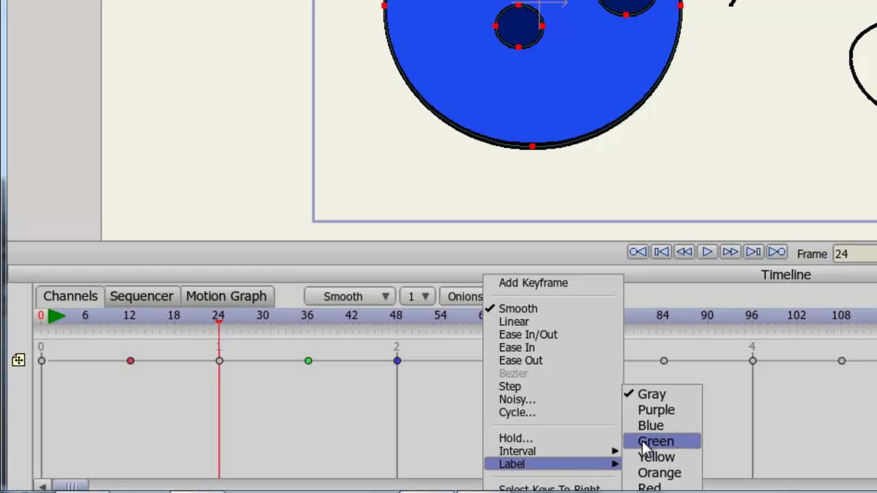
pyautogui.click(646, 413)
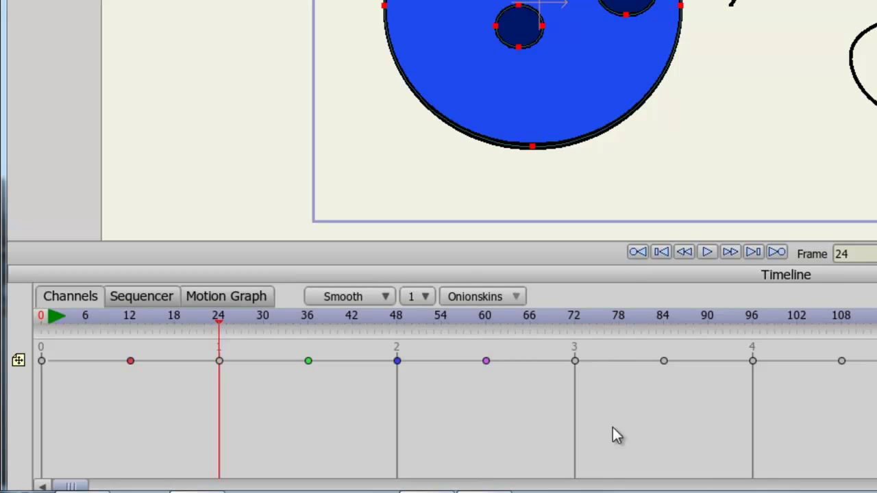
pyautogui.click(122, 315)
# - Use Select Keys To Right on the frame-12 key, then slide those keys later and back to frame 12
pyautogui.rightClick(130, 359)
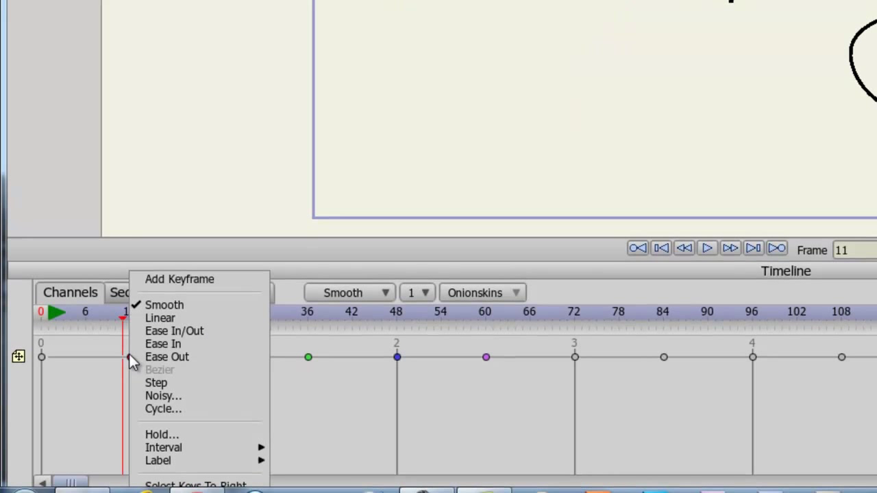
pyautogui.click(200, 485)
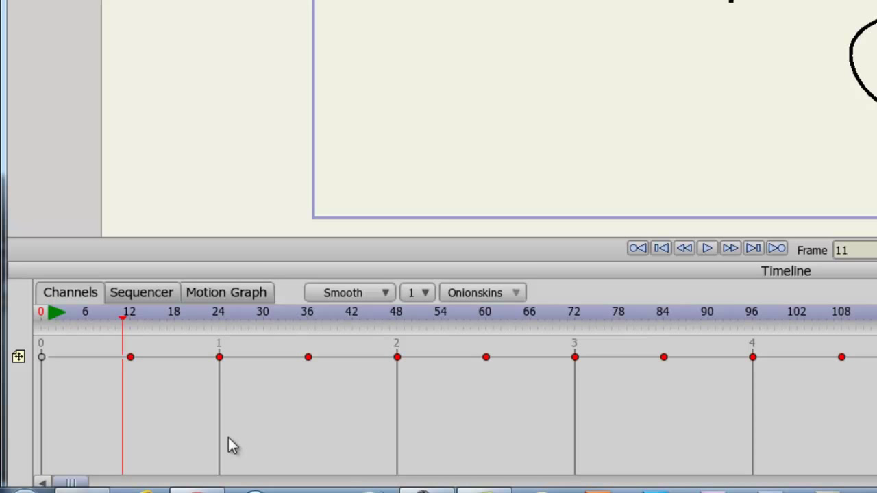
pyautogui.moveTo(70, 483)
pyautogui.mouseDown()
pyautogui.moveTo(280, 483)
pyautogui.moveTo(10, 480)
pyautogui.mouseUp()
pyautogui.moveTo(131, 357)
pyautogui.mouseDown()
pyautogui.moveTo(825, 359)
pyautogui.moveTo(62, 365)
pyautogui.mouseUp()
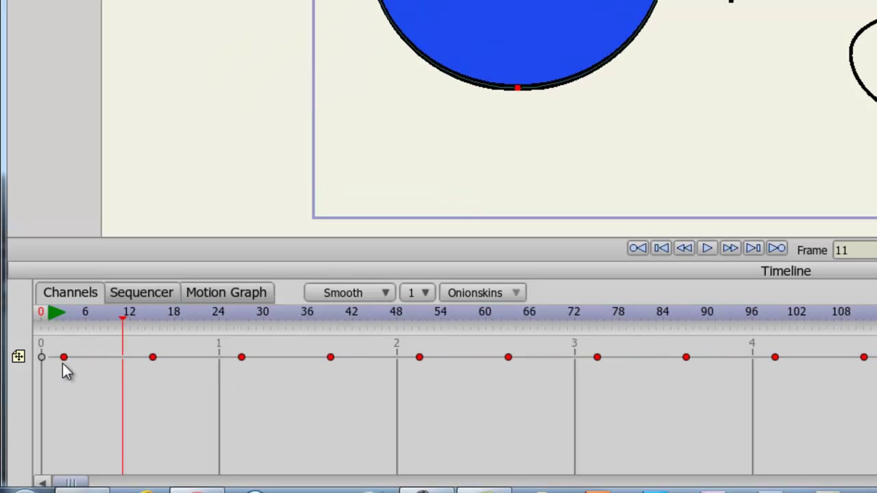
pyautogui.moveTo(63, 363); pyautogui.dragTo(151, 357)
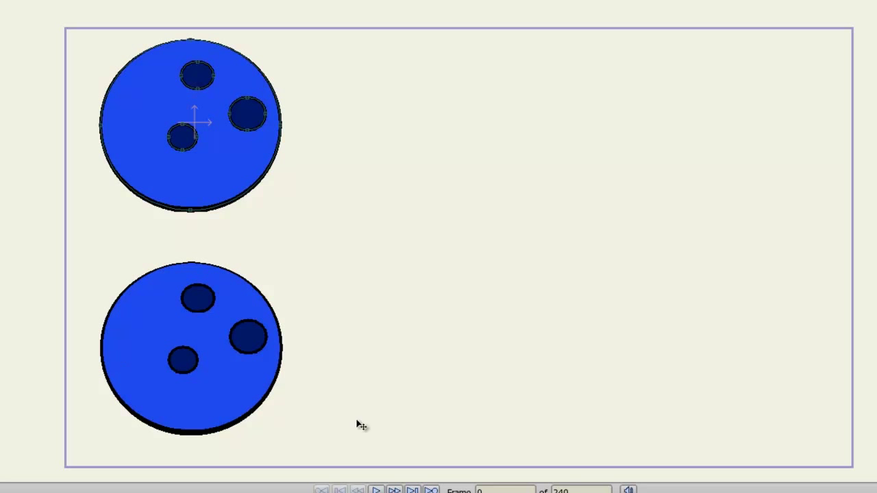
# - Play the animation, then select all the ball's keyframes and set their interval to 3
pyautogui.click(376, 490)
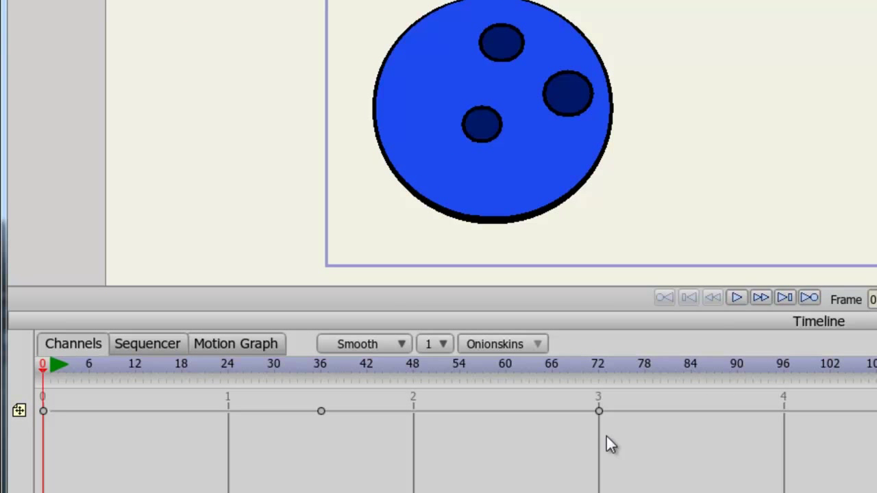
pyautogui.moveTo(656, 446); pyautogui.dragTo(44, 400)
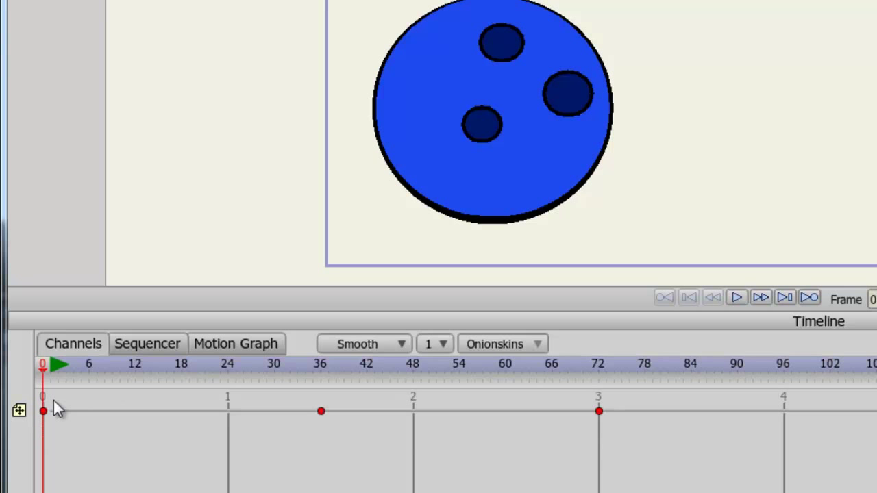
pyautogui.rightClick(321, 411)
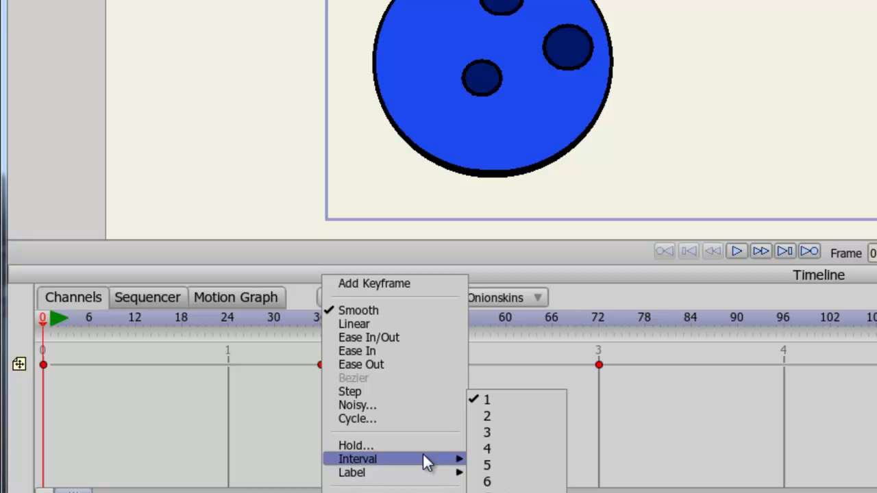
pyautogui.moveTo(357, 459)
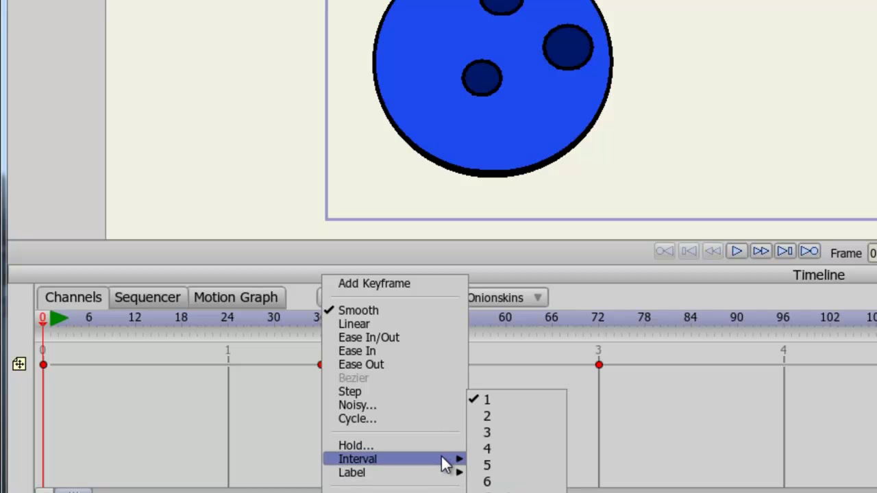
pyautogui.click(500, 435)
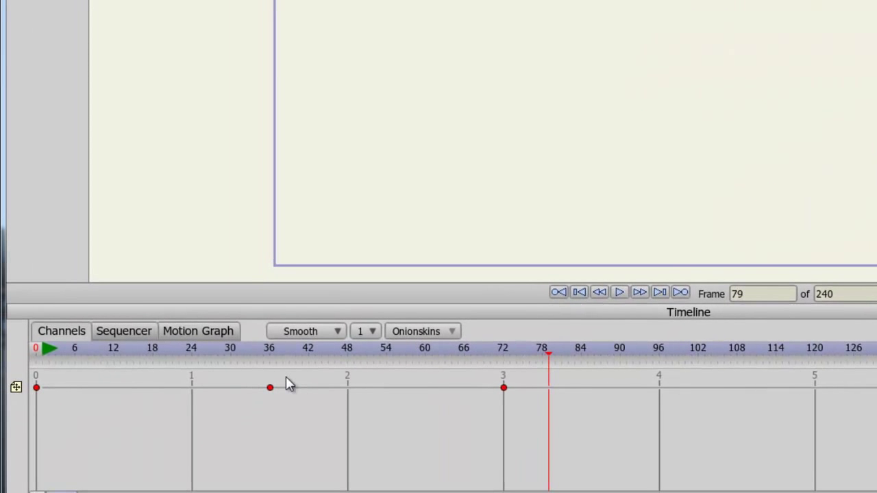
# - Reset the selected keys' interval to 1, then give the frame-36 keyframe an interval of 4
pyautogui.rightClick(270, 388)
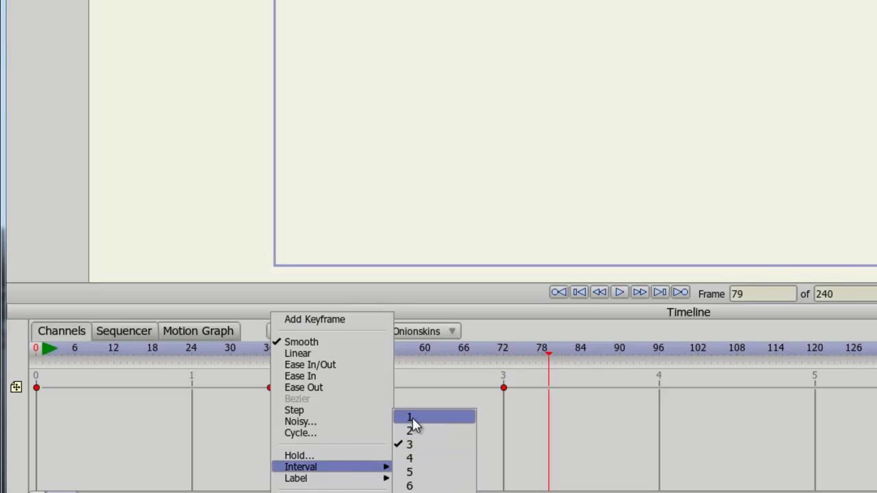
pyautogui.click(413, 418)
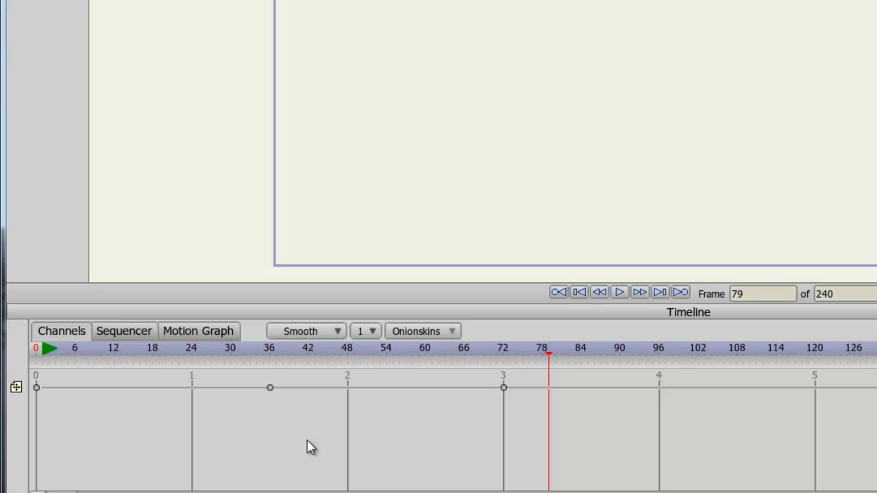
pyautogui.rightClick(270, 389)
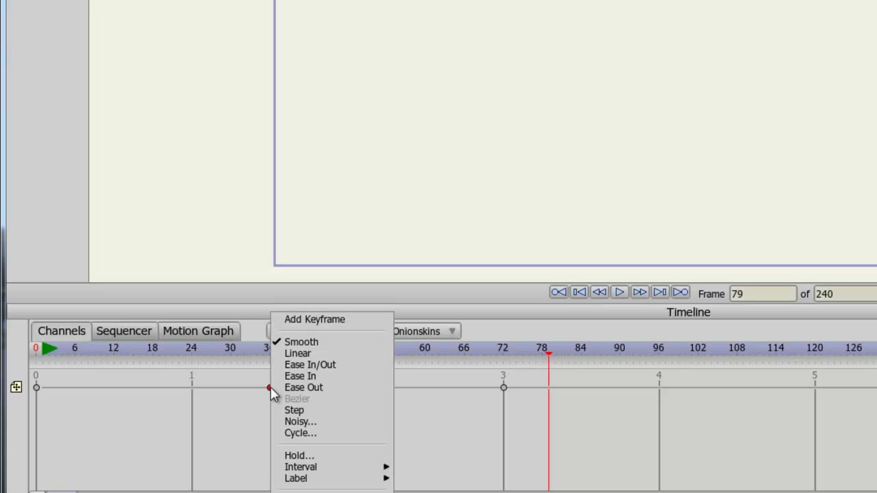
pyautogui.moveTo(300, 466)
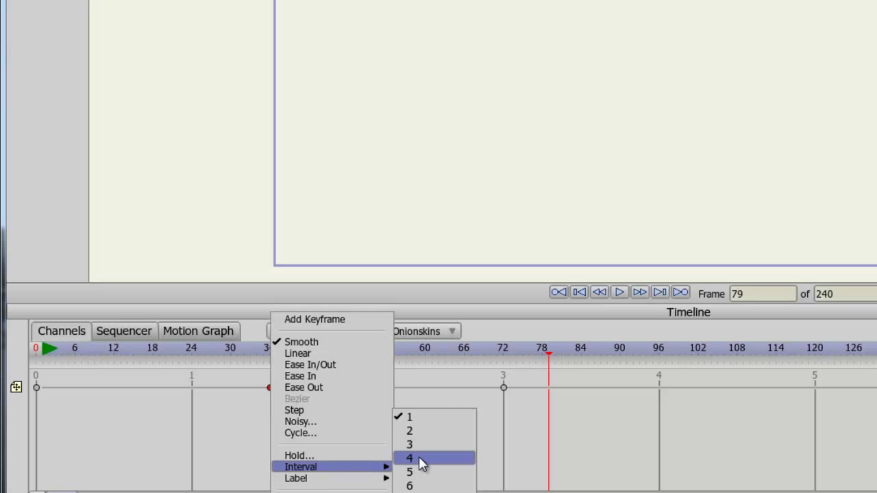
pyautogui.click(421, 465)
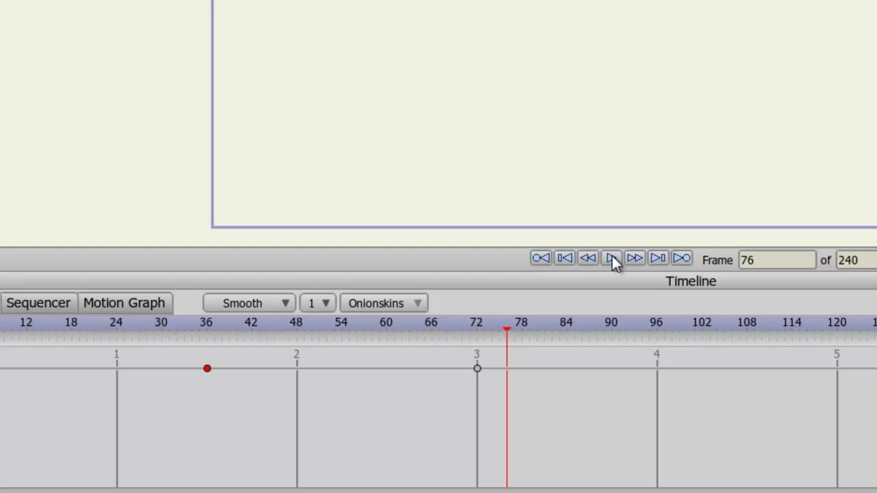
# - Set new keys to default to Ease In interpolation with a keyframe interval of 5
pyautogui.click(285, 305)
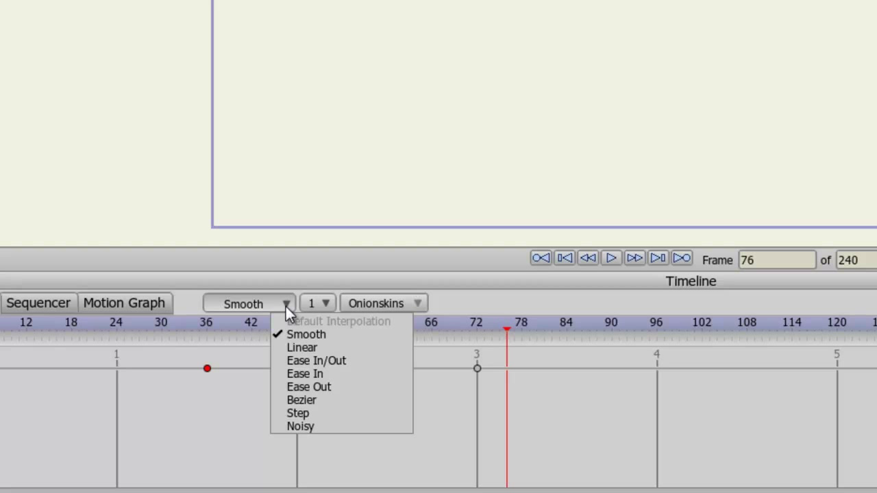
pyautogui.click(315, 373)
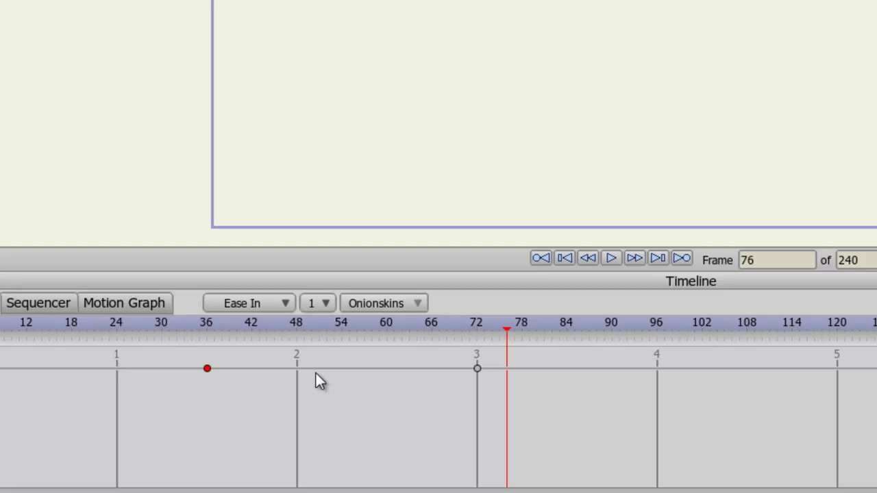
pyautogui.click(324, 304)
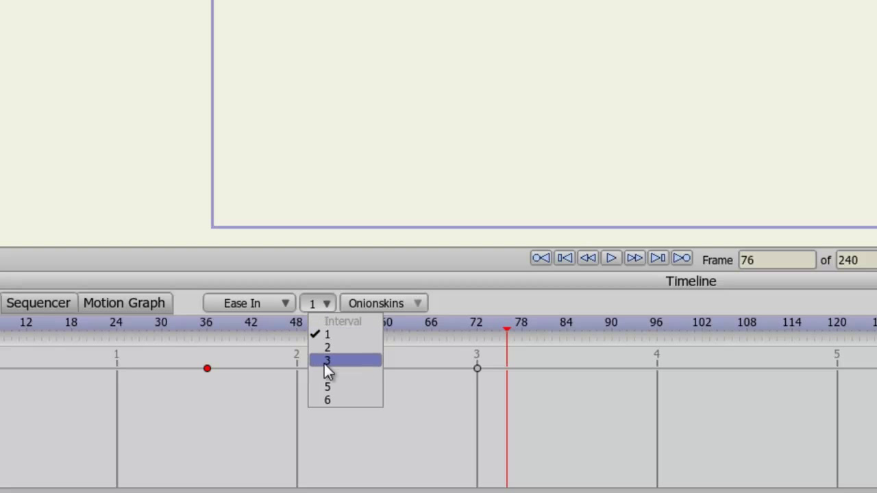
pyautogui.click(325, 384)
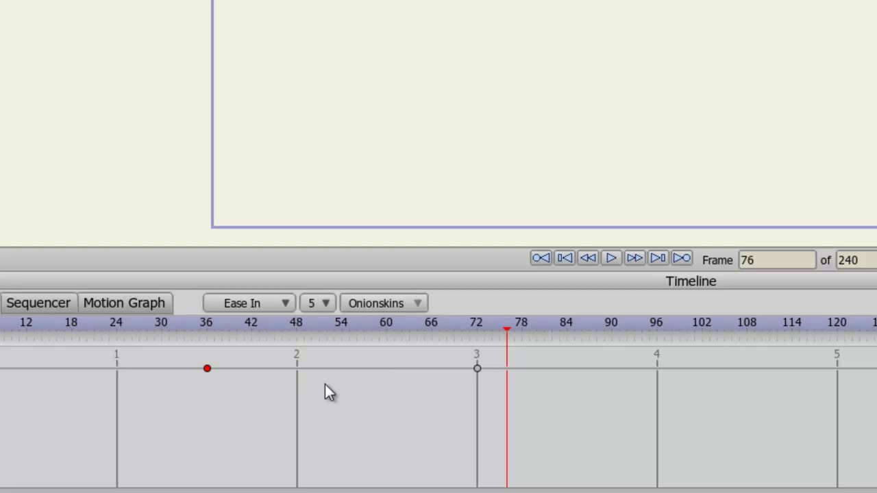
# - Key the top ball at frame 96 moved left and at frame 144 moved down-left
pyautogui.click(657, 322)
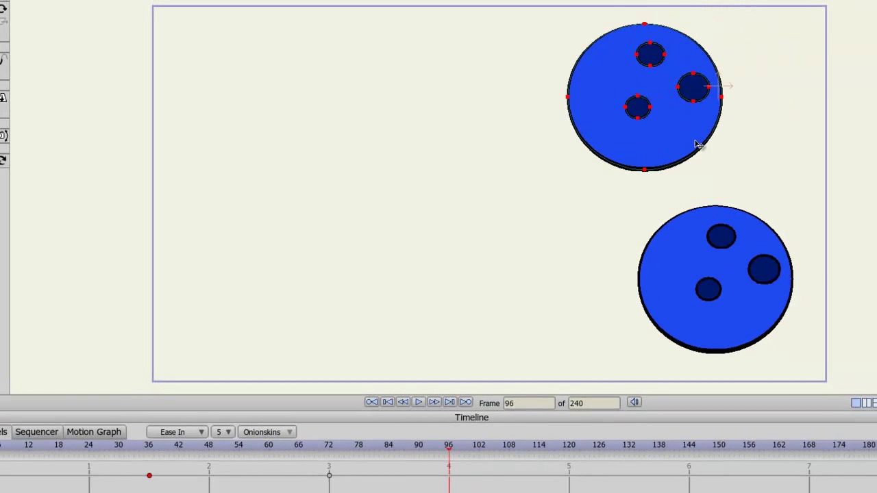
pyautogui.moveTo(695, 144); pyautogui.dragTo(602, 149)
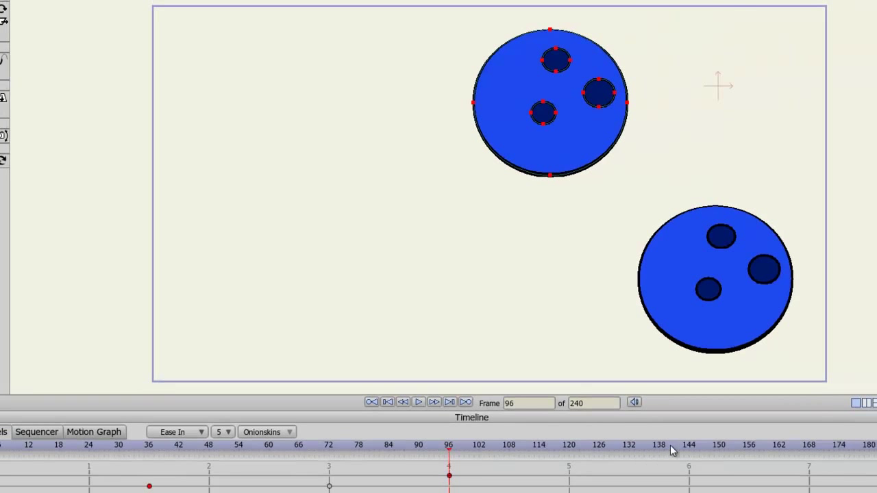
pyautogui.click(690, 448)
pyautogui.moveTo(544, 114); pyautogui.dragTo(482, 254)
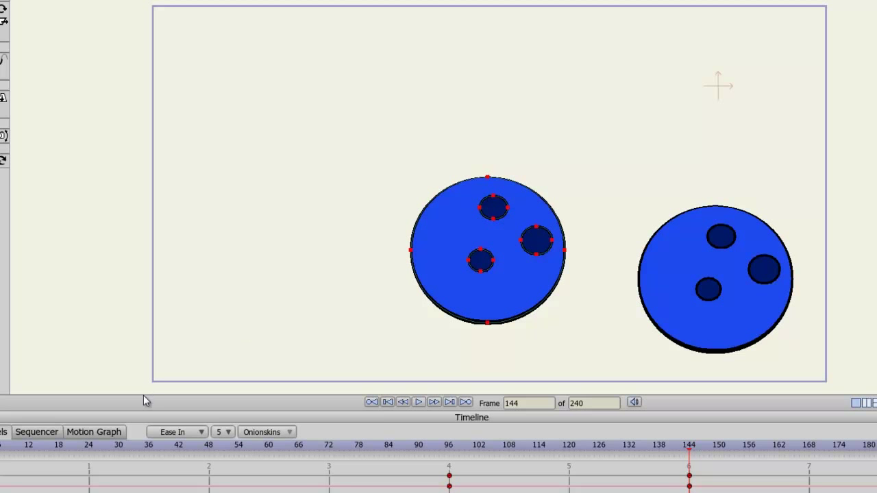
# - Show the ball's stepped curve in the Motion Graph, zoomed in, with the playhead at frame 43
pyautogui.click(108, 432)
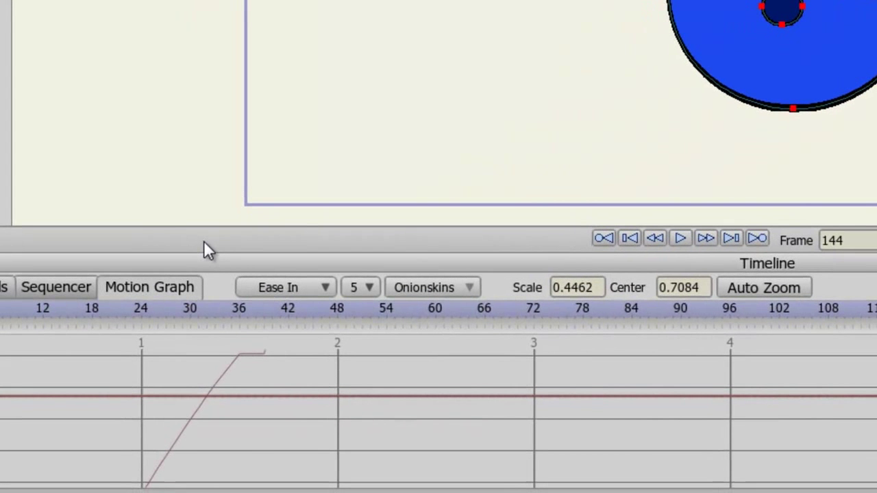
pyautogui.scroll(1, 315, 370)
pyautogui.scroll(2, 315, 370)
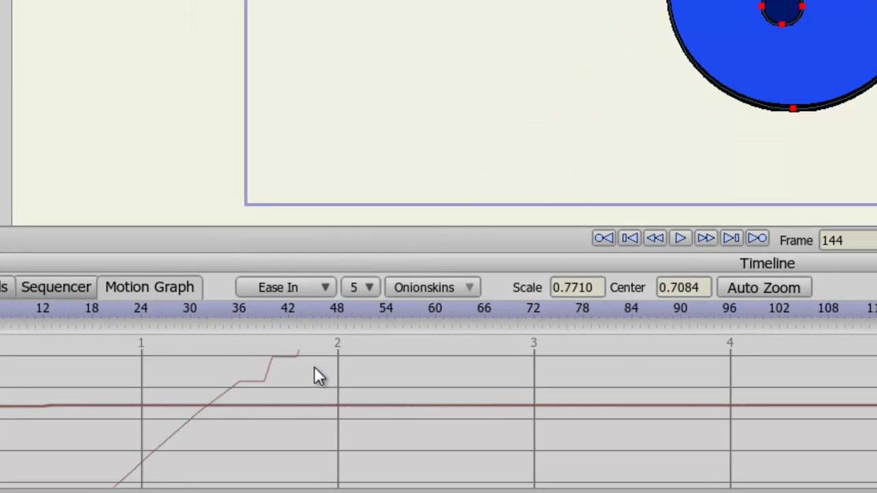
pyautogui.scroll(3, 315, 370)
pyautogui.scroll(2, 317, 375)
pyautogui.scroll(2, 317, 375)
pyautogui.scroll(-1, 317, 375)
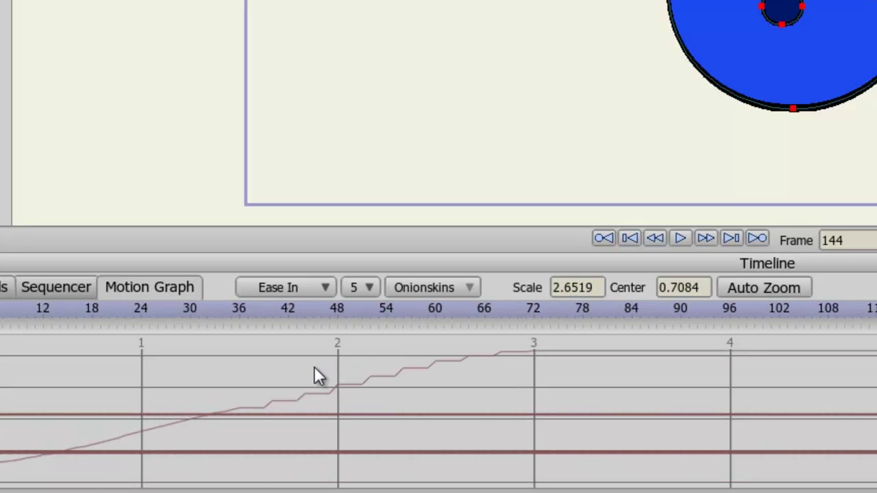
pyautogui.scroll(-1, 317, 376)
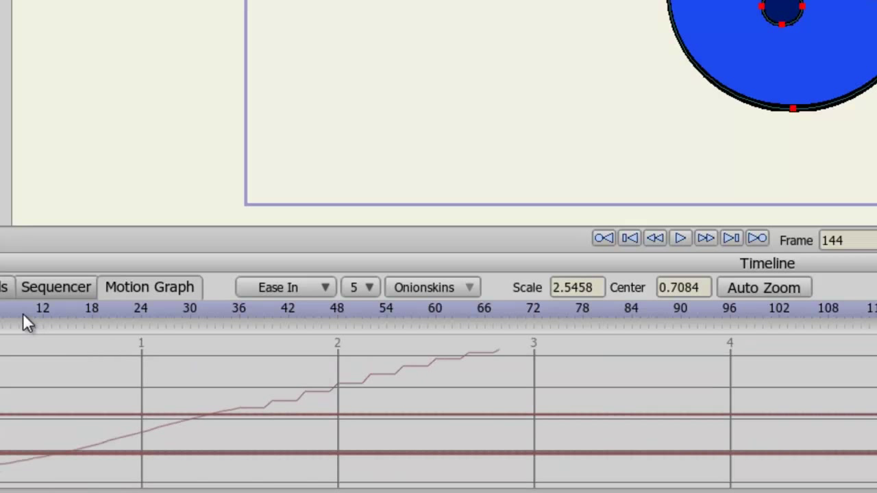
pyautogui.moveTo(23, 317)
pyautogui.mouseDown()
pyautogui.moveTo(237, 323)
pyautogui.moveTo(300, 312)
pyautogui.mouseUp()
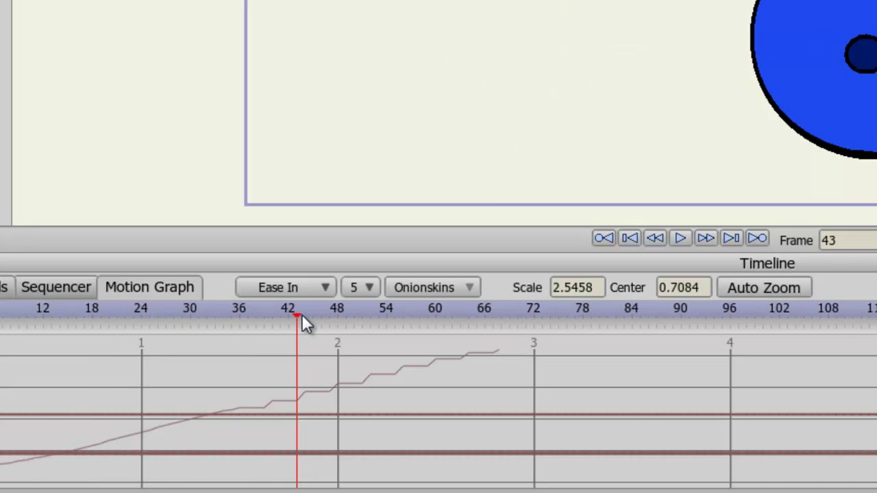